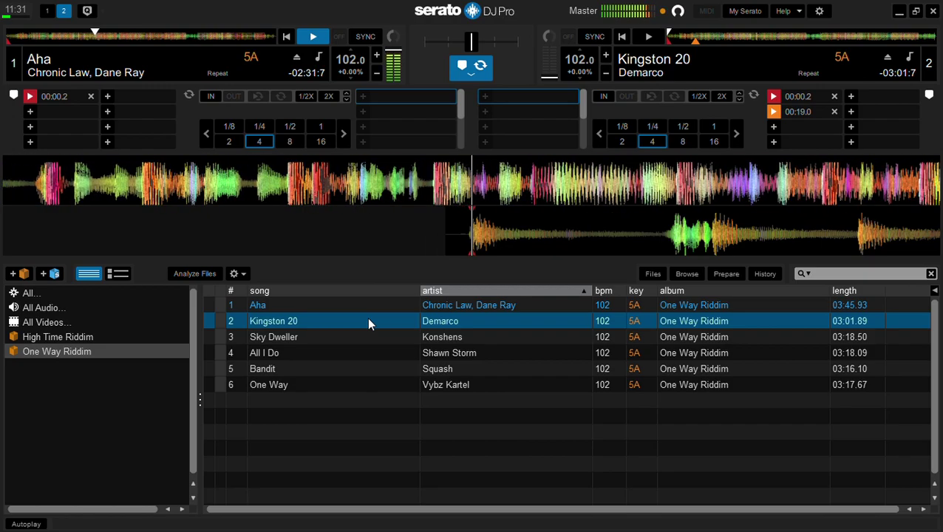
# Mix in Kingston 20 on deck 2 with its volume raised and stop Aha on deck 1
pyautogui.press('s')
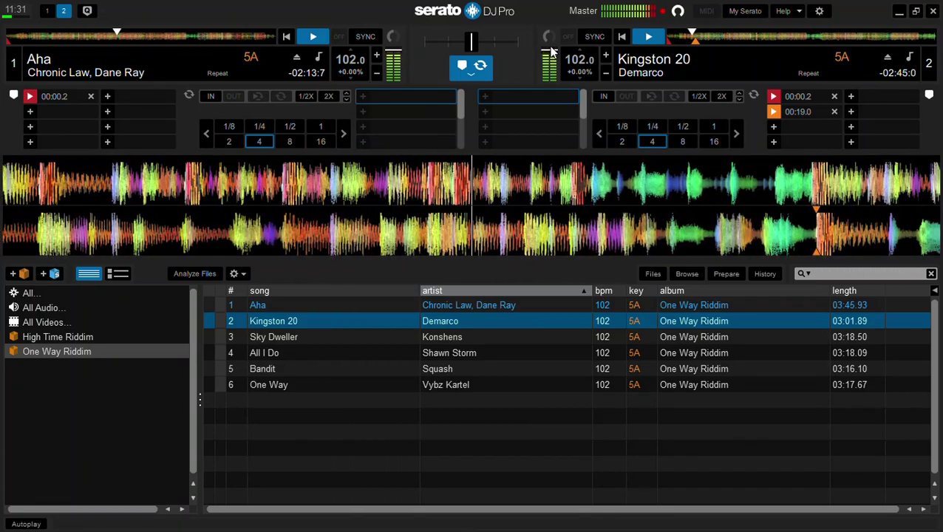
pyautogui.press('w')
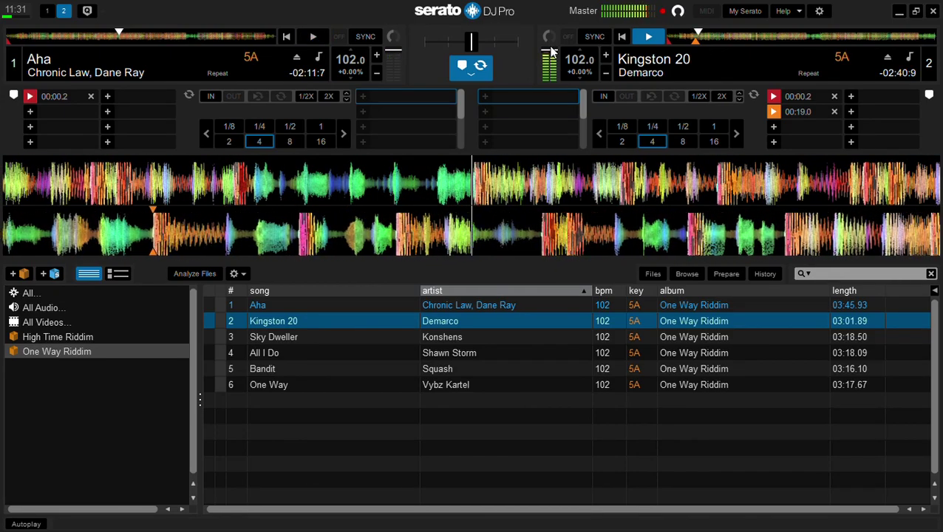
# Load Sky Dweller from the One Way Riddim crate onto deck 1 and position it at its first cue point (00:00.1)
pyautogui.press('Down')
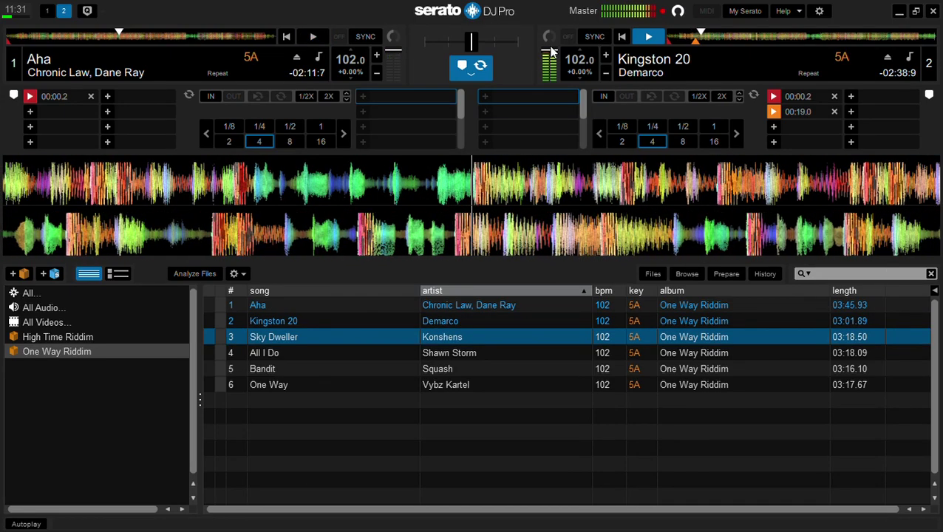
pyautogui.hotkey('shift', 'Left')
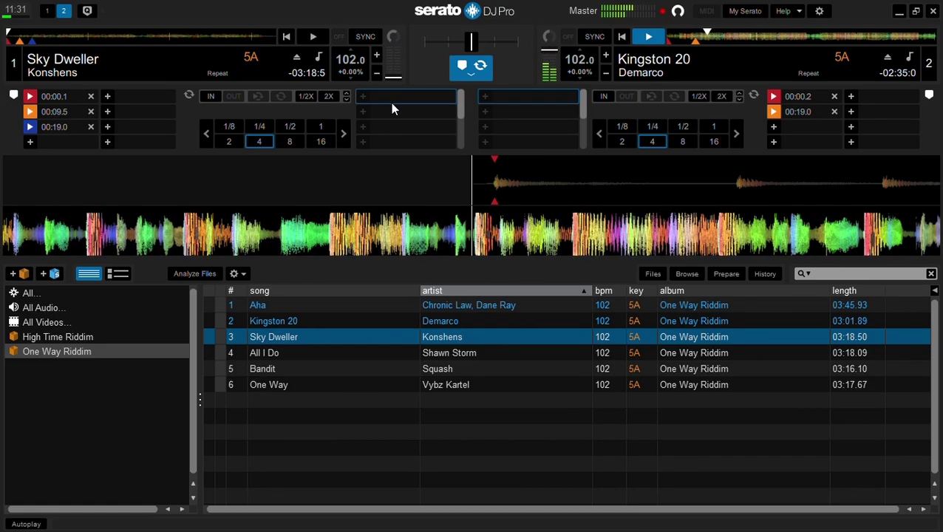
pyautogui.press('w')
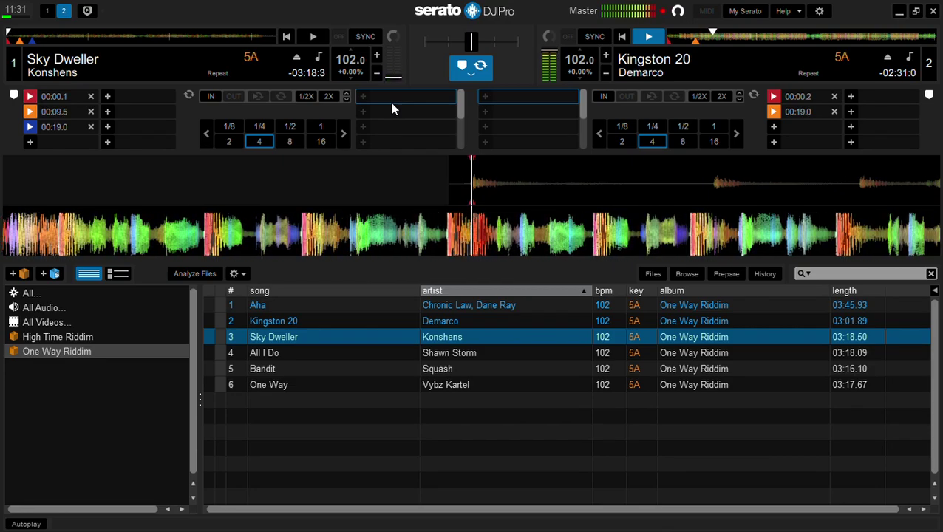
# Try to bring in Sky Dweller from its second cue point (00:09.5) while Kingston 20 plays, and return it to its first cue point
pyautogui.press('2')
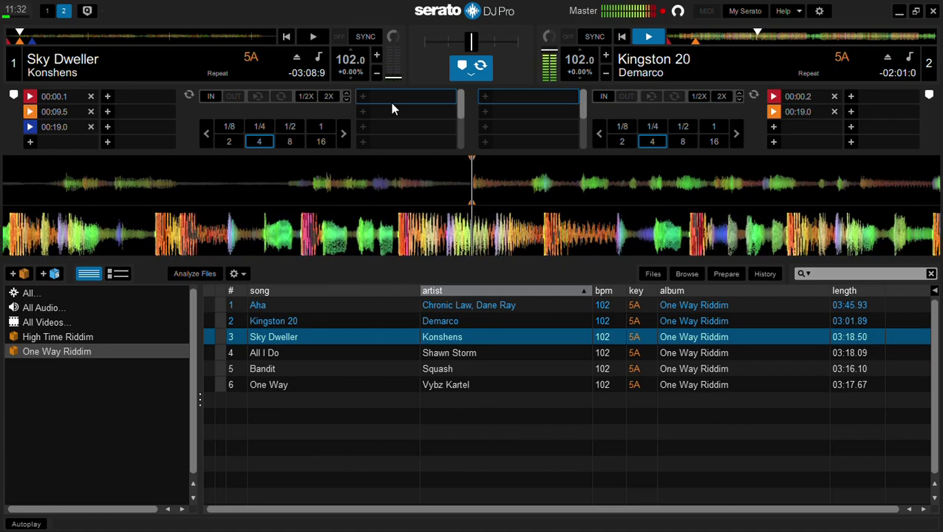
pyautogui.press('2')
pyautogui.press('w')
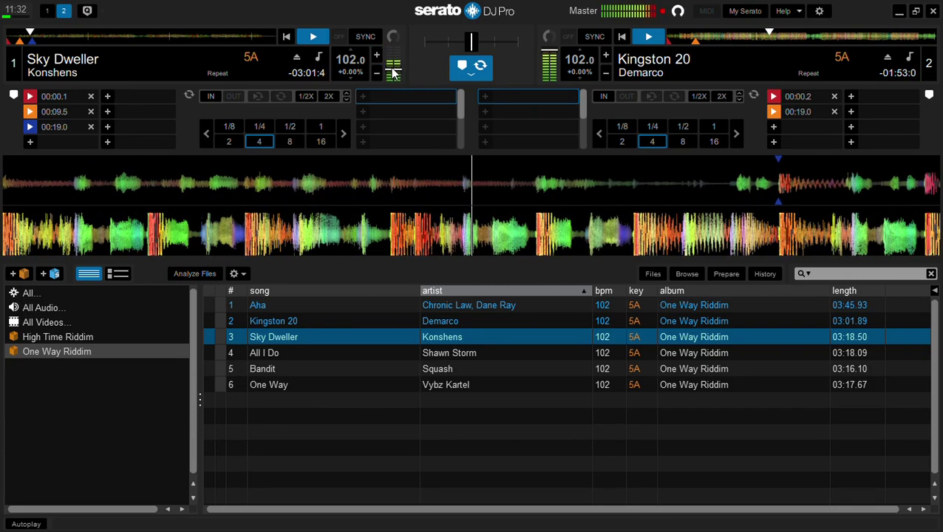
pyautogui.press('2')
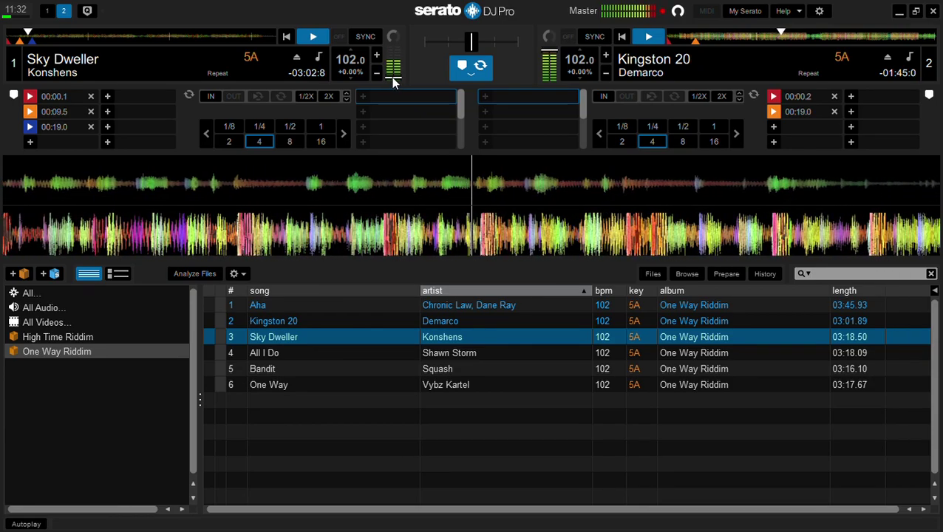
pyautogui.press('w')
pyautogui.press('2')
pyautogui.press('1')
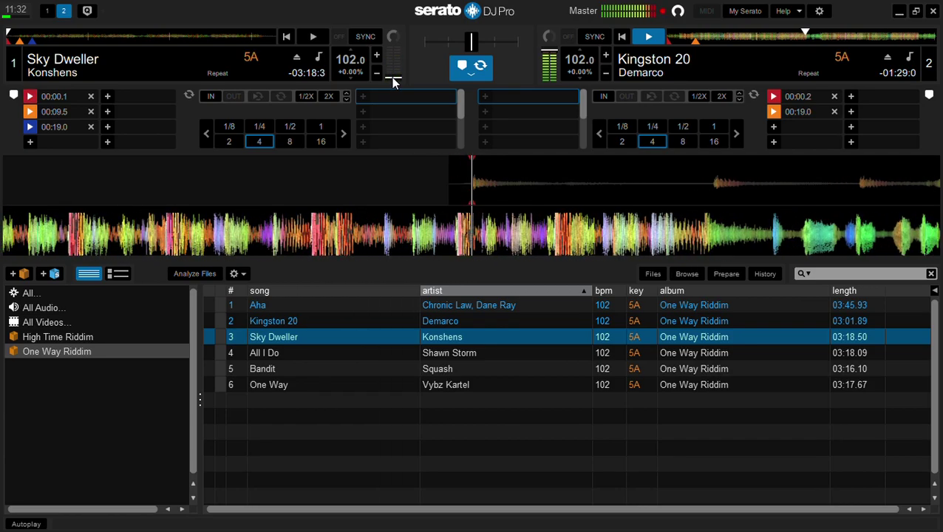
# Play Sky Dweller on deck 1 from its first cue point with its volume raised and stop Kingston 20 on deck 2
pyautogui.press('w')
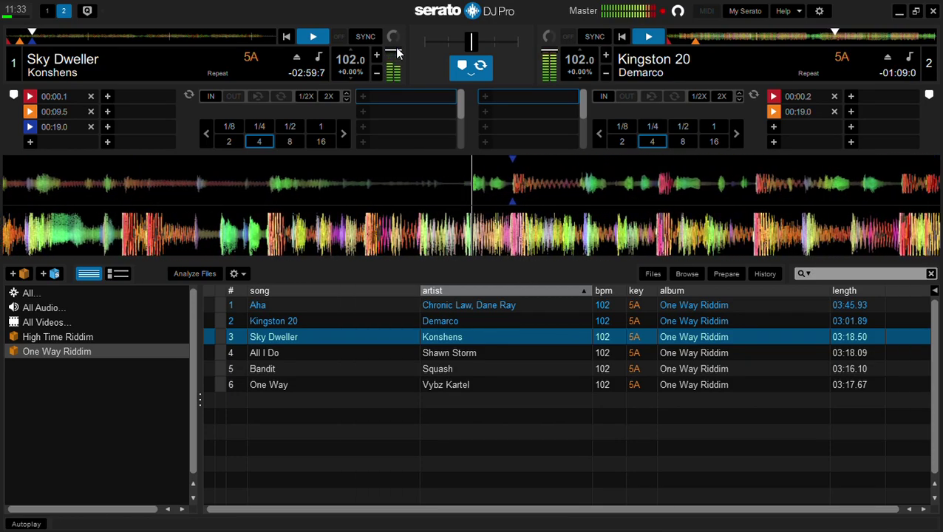
pyautogui.press('s')
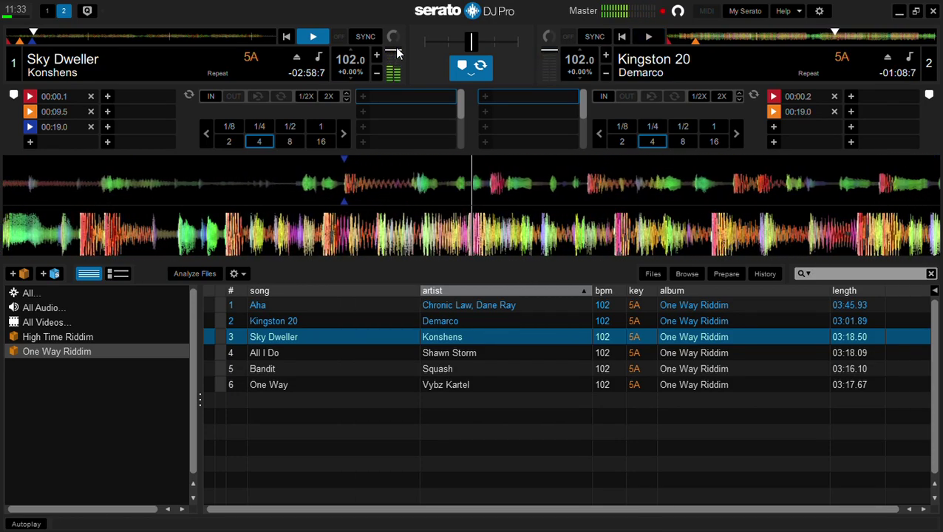
# Load All I Do onto deck 2 and position it at its first cue point (00:00.3)
pyautogui.click(469, 353)
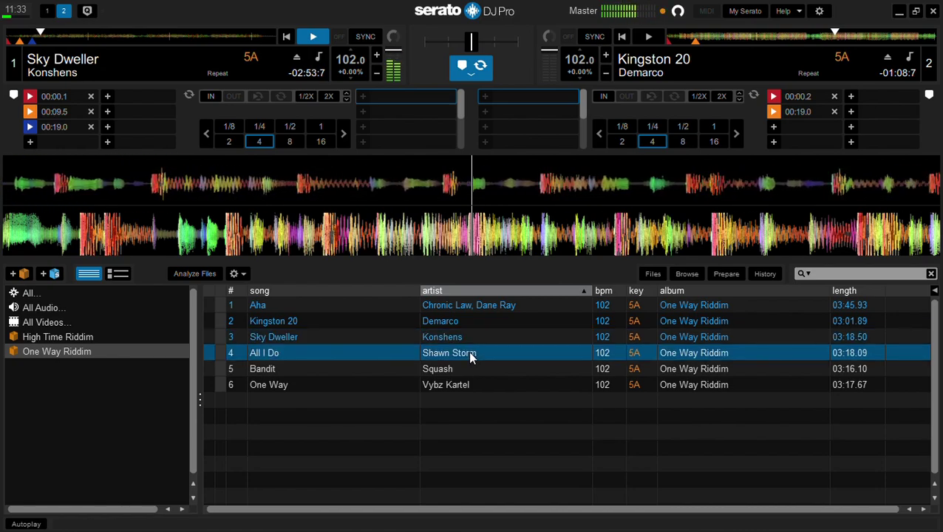
pyautogui.hotkey('shift', 'Right')
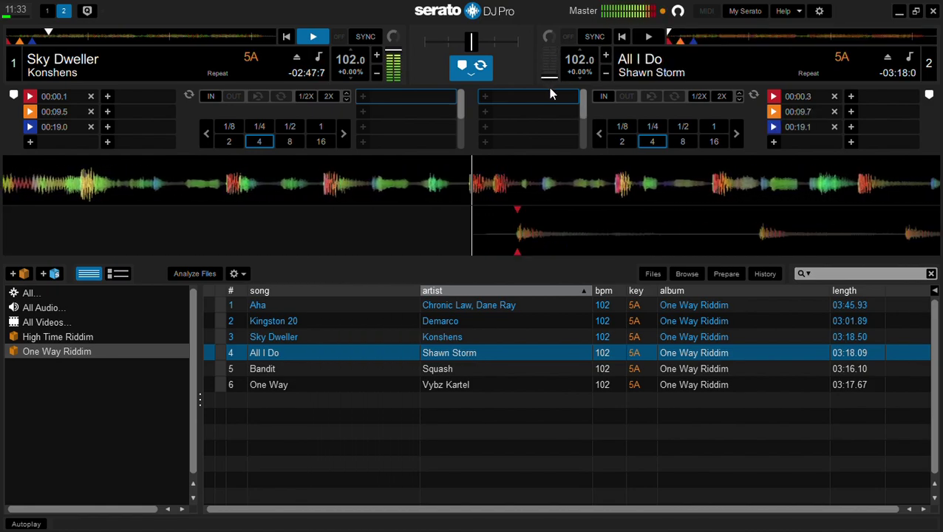
pyautogui.press('6')
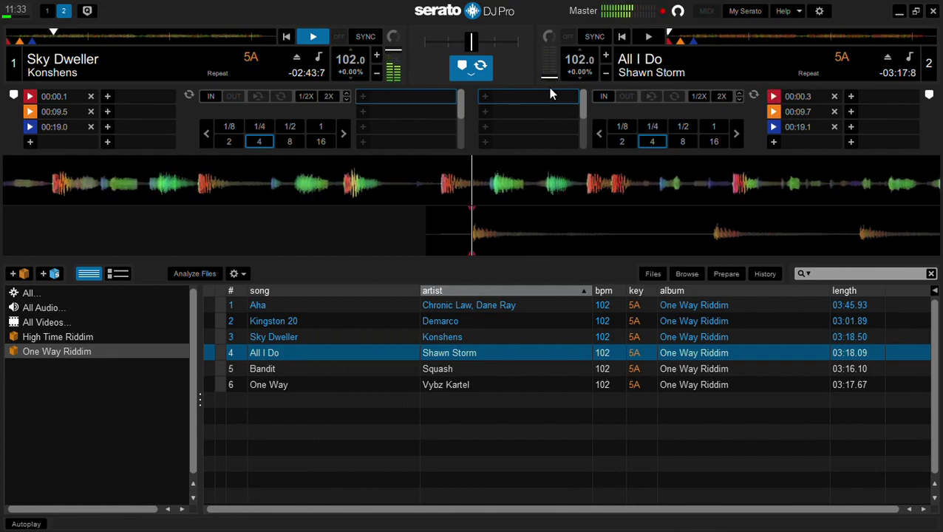
# Try several entries of All I Do from its second cue point (00:09.7) on deck 2 against the playing Sky Dweller
pyautogui.press('7')
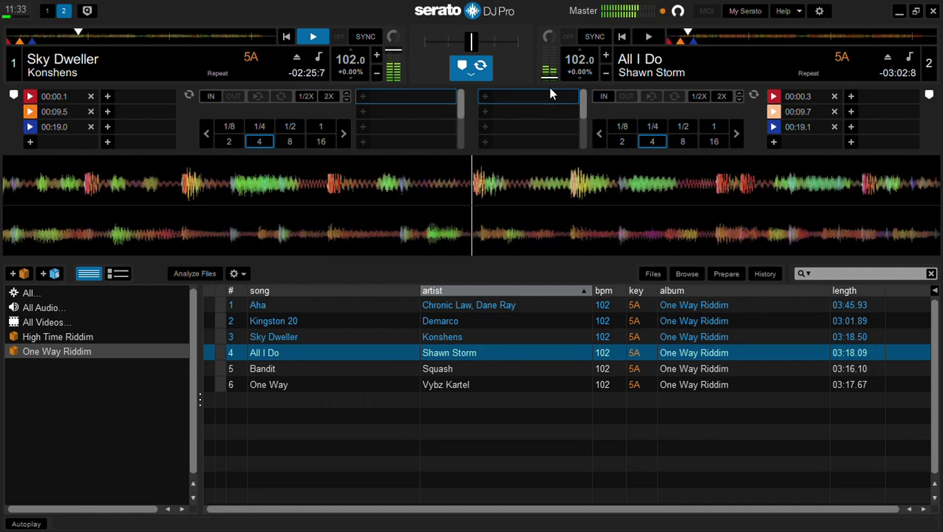
pyautogui.press('7')
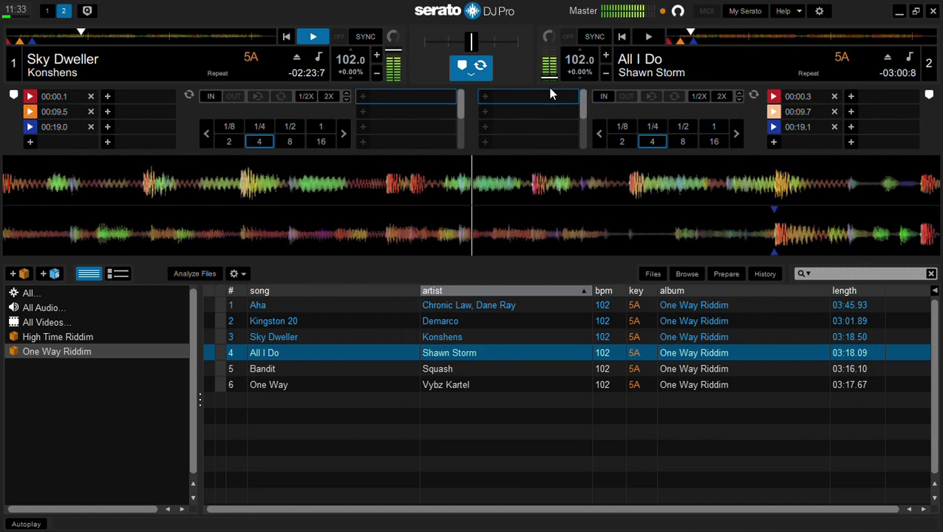
pyautogui.press('7')
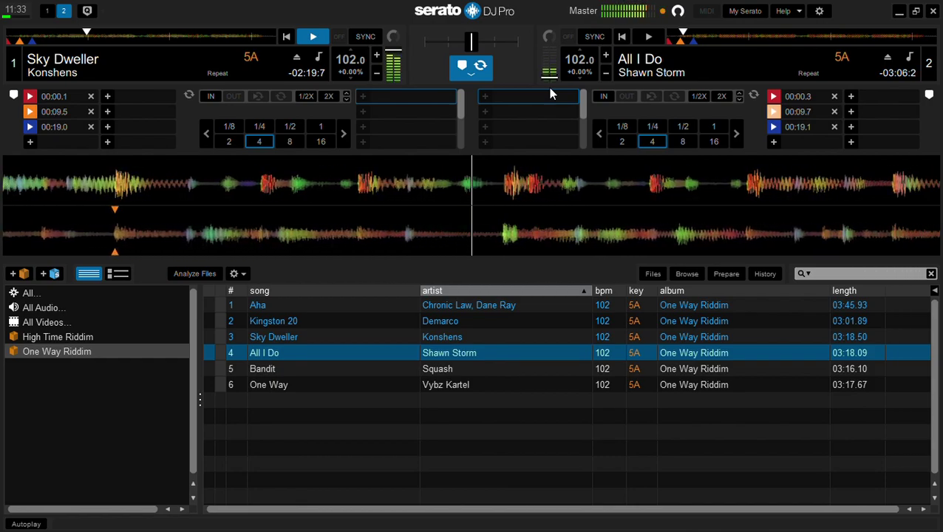
pyautogui.press('7')
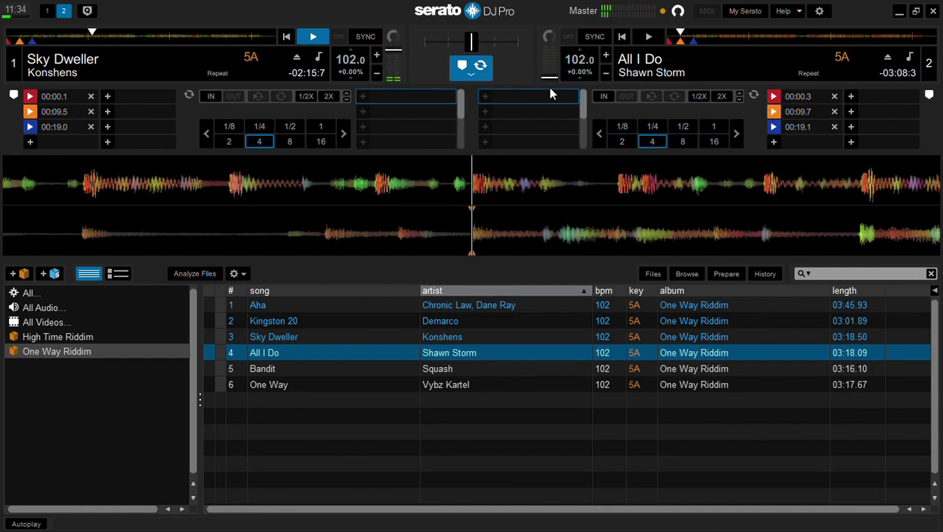
pyautogui.press('7')
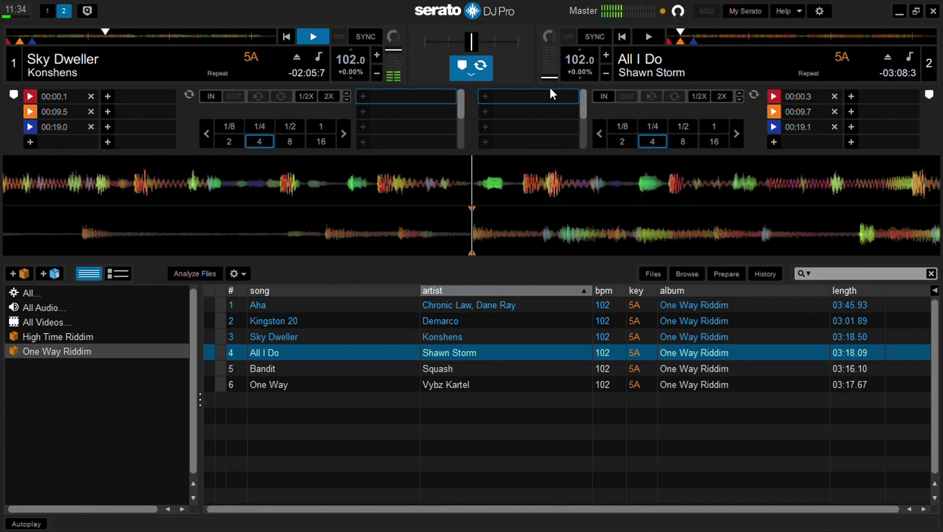
# Start All I Do on deck 2 from its first cue point (00:00.3) and raise the deck's volume fully
pyautogui.press('6')
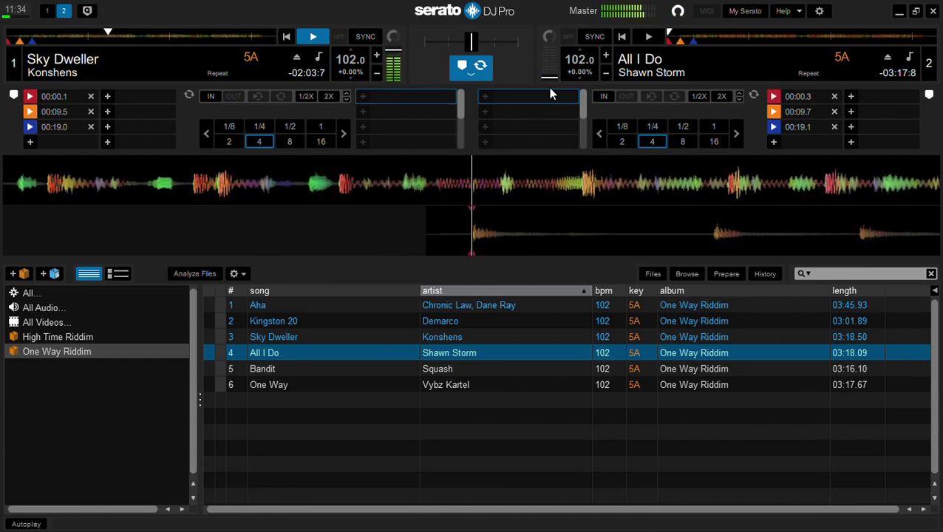
pyautogui.press('6')
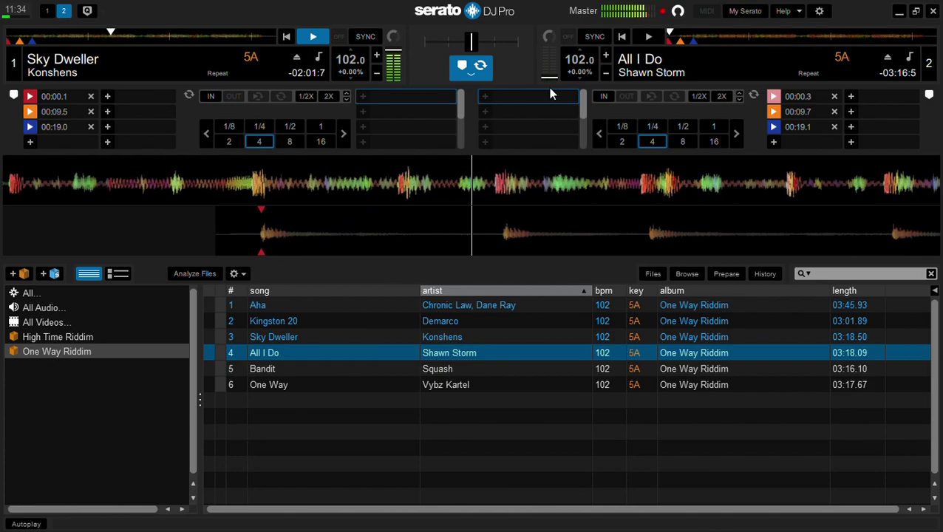
pyautogui.press('s')
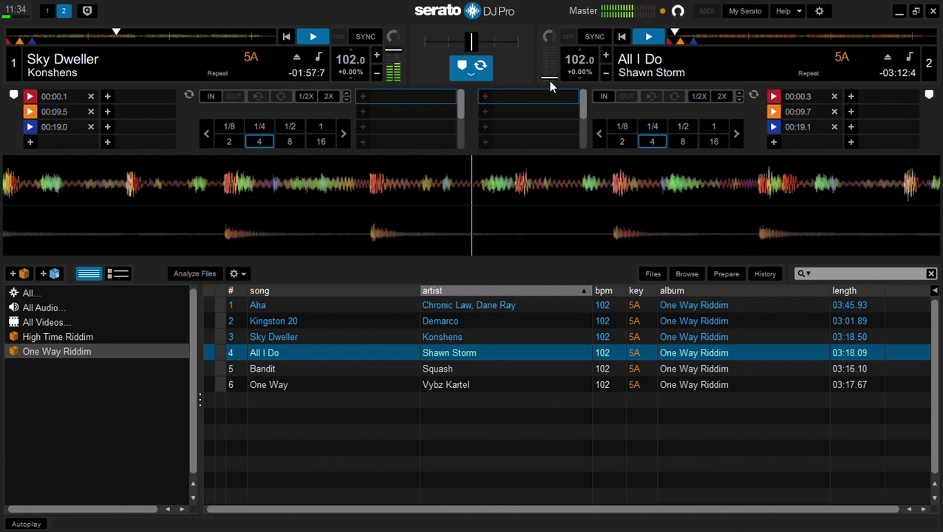
pyautogui.moveTo(550, 81); pyautogui.dragTo(548, 52)
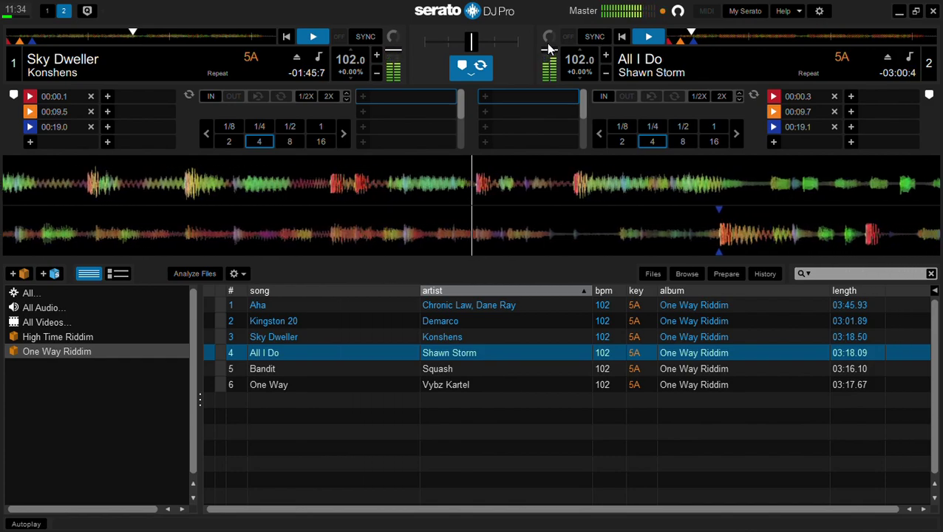
# Stop Sky Dweller on deck 1 and load Bandit in its place
pyautogui.press('w')
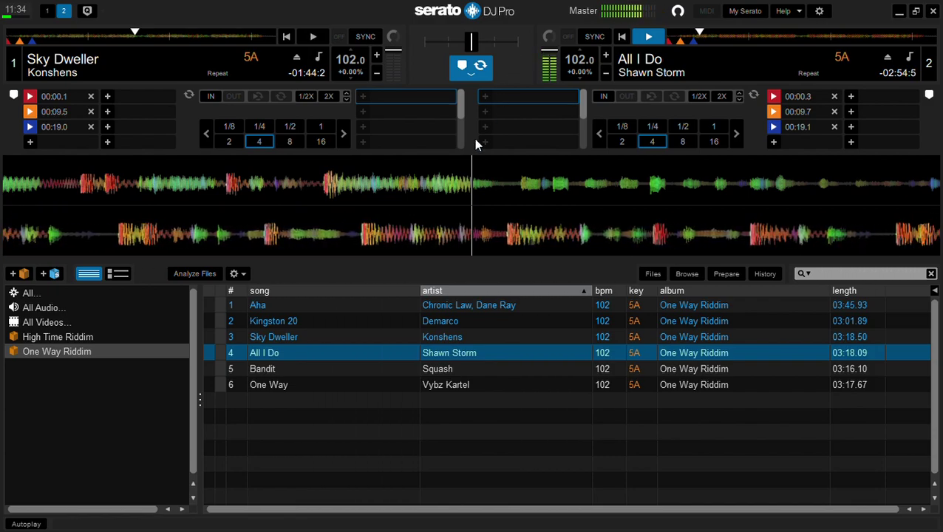
pyautogui.click(429, 371)
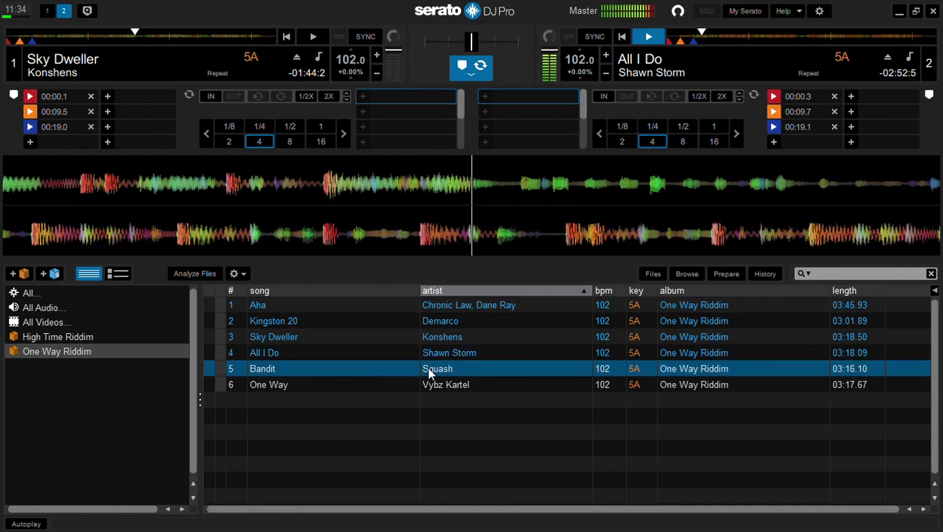
pyautogui.hotkey('shift', 'Left')
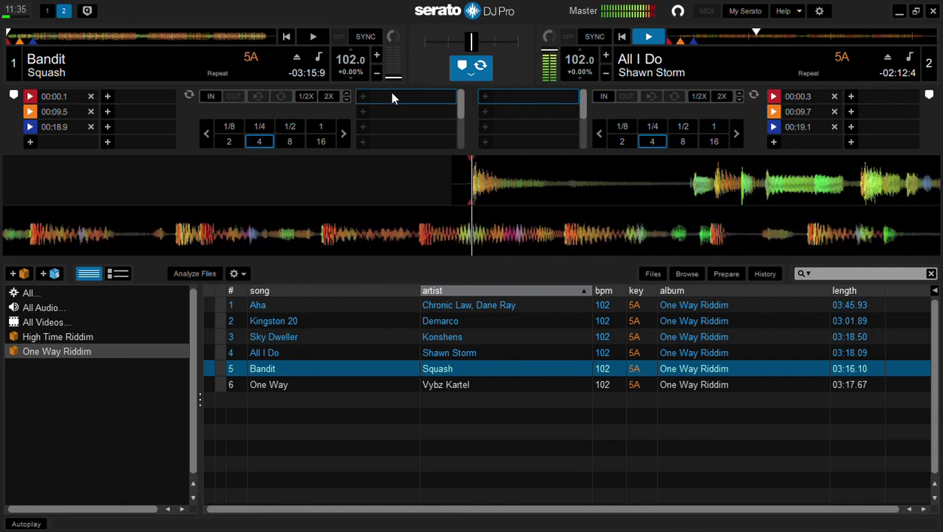
# Try several entries of Bandit from its first cue point (00:00.1) on deck 1 at low volume, returning it to that cue point
pyautogui.press('w')
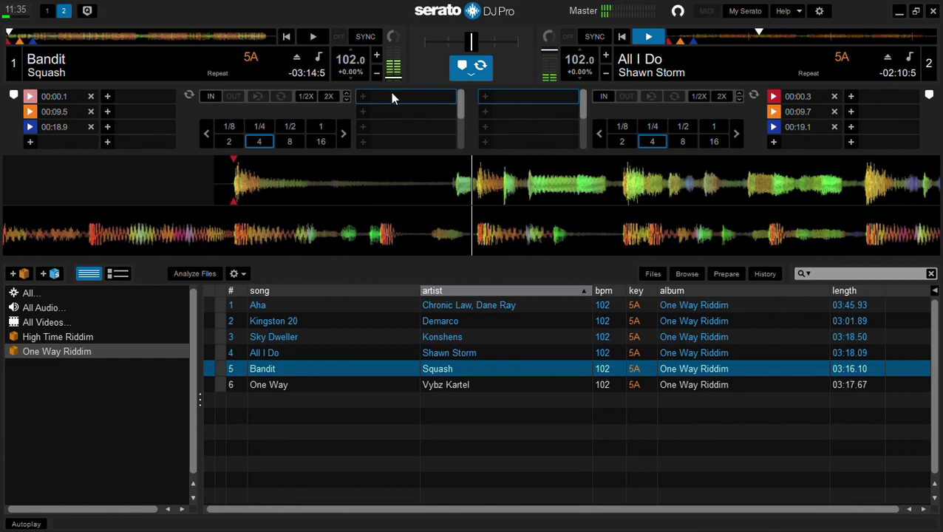
pyautogui.press('q')
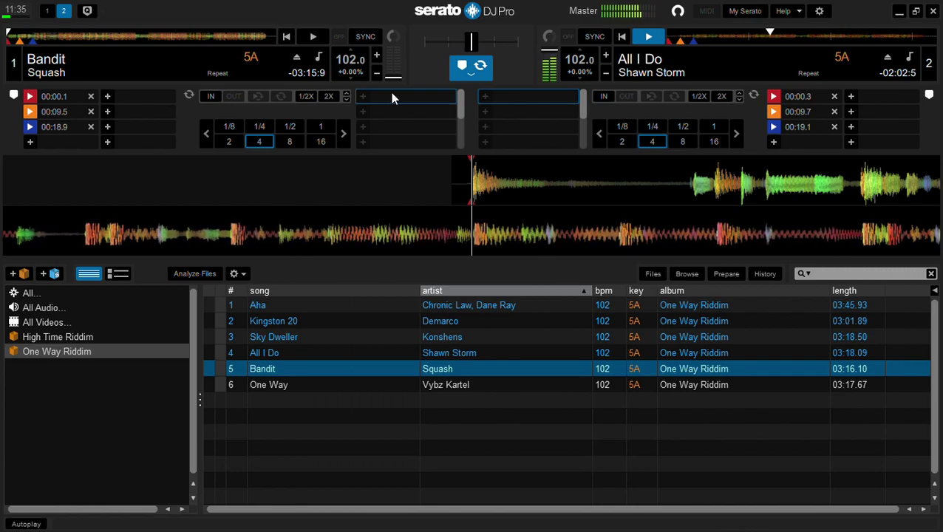
pyautogui.press('1')
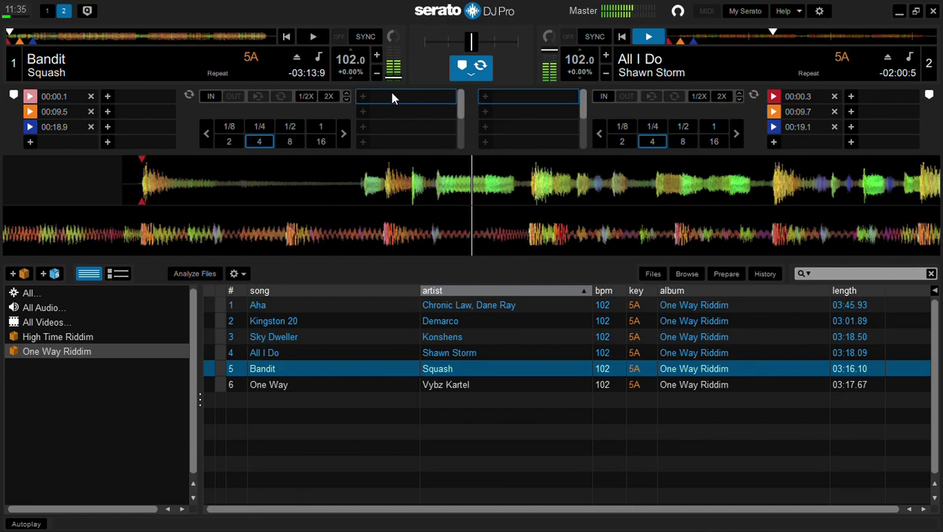
pyautogui.press('w')
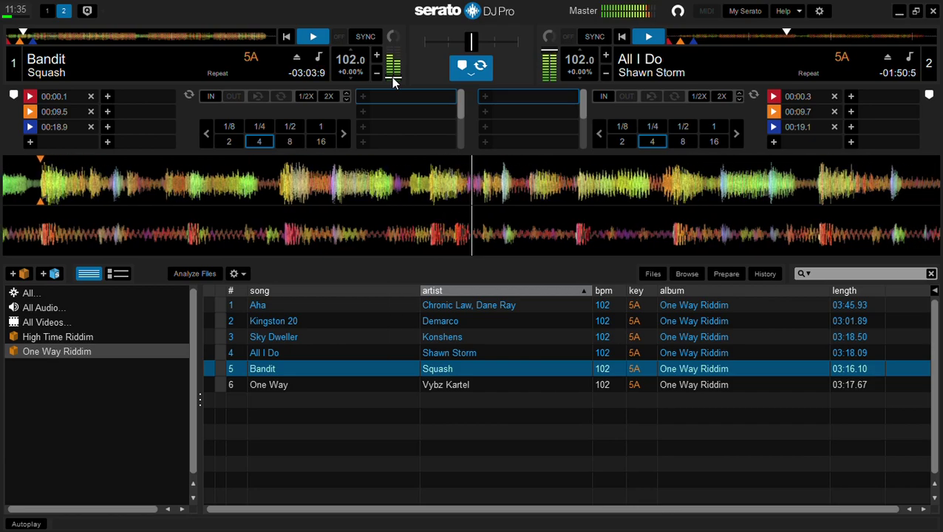
pyautogui.press('w')
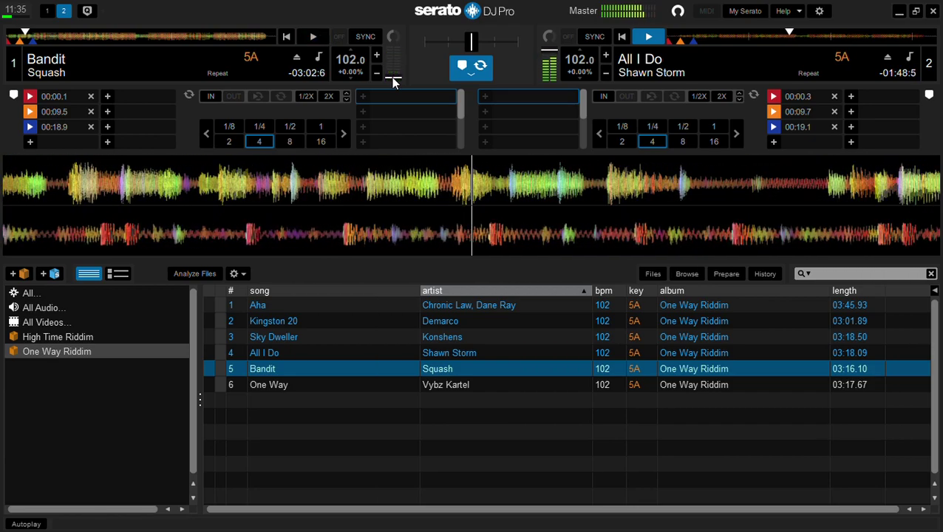
pyautogui.press('1')
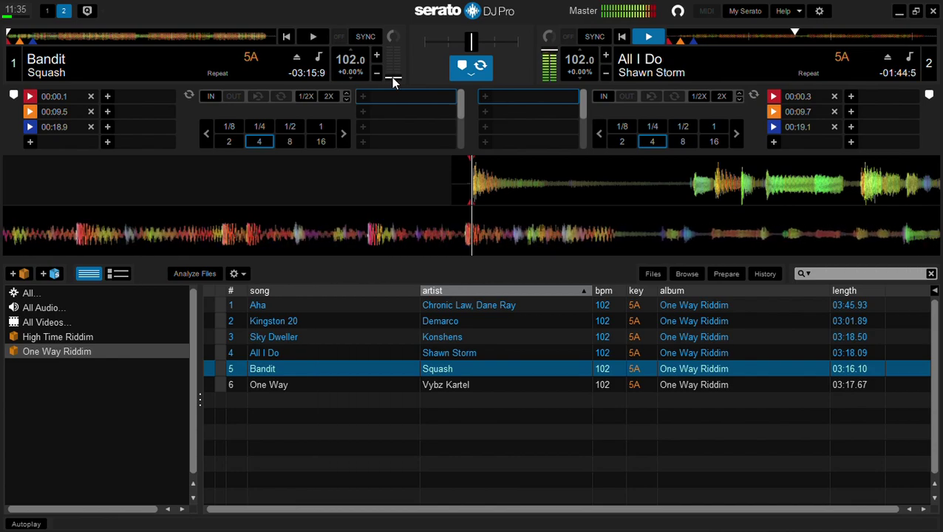
pyautogui.press('1')
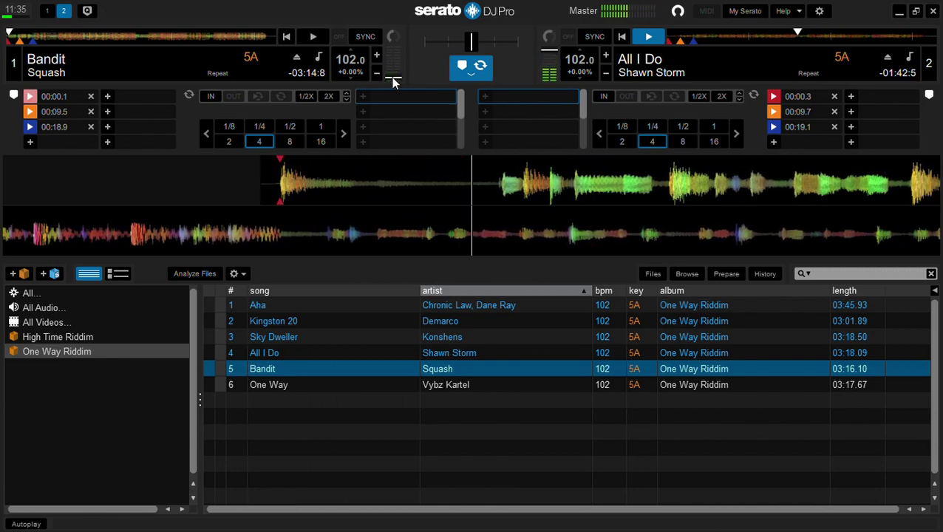
pyautogui.press('1')
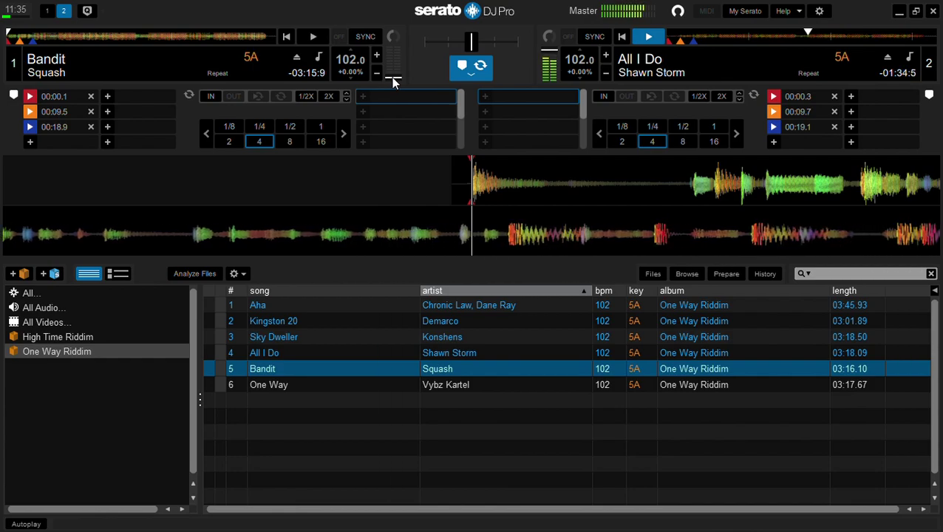
# Play Bandit on deck 1 from its first cue point with its volume raised, replacing All I Do on deck 2
pyautogui.press('1')
pyautogui.press('w')
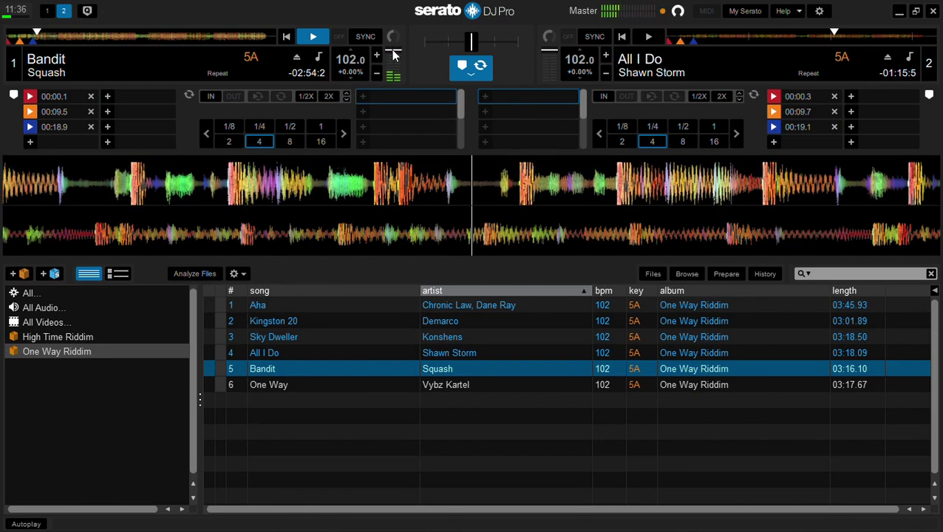
# Load One Way on deck 2 and set it to its first cue point (00:00.5) with the deck's volume lowered
pyautogui.click(438, 385)
pyautogui.hotkey('shift', 'Right')
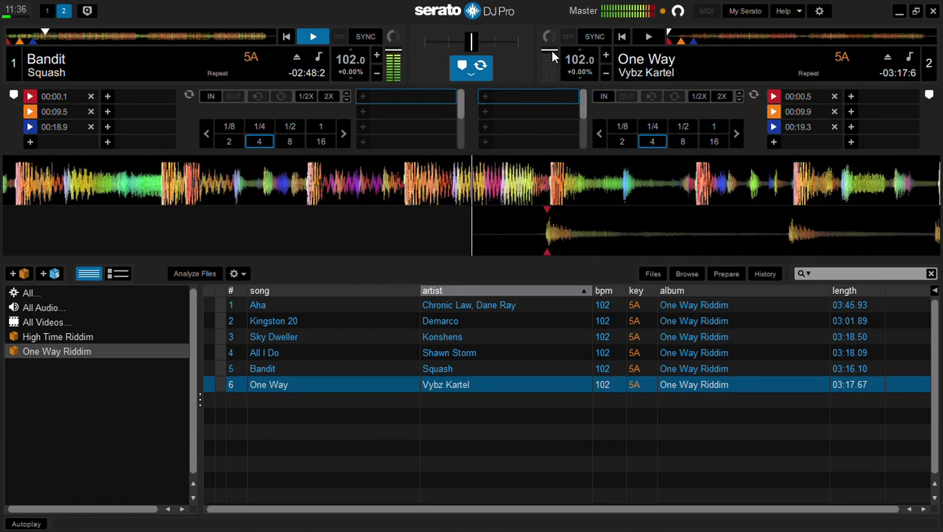
pyautogui.press('6')
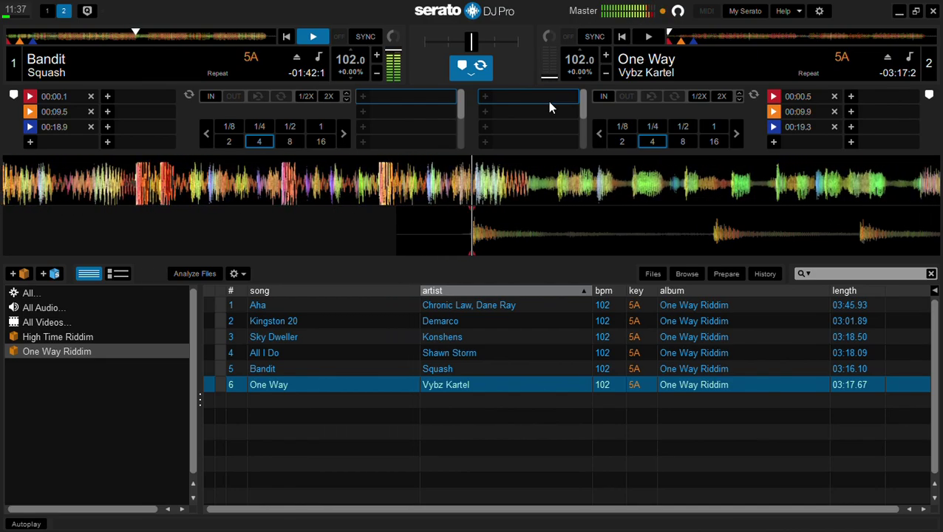
# Rehearse the entry of One Way on deck 2 by triggering its first cue point repeatedly at low volume over Bandit
pyautogui.press('6')
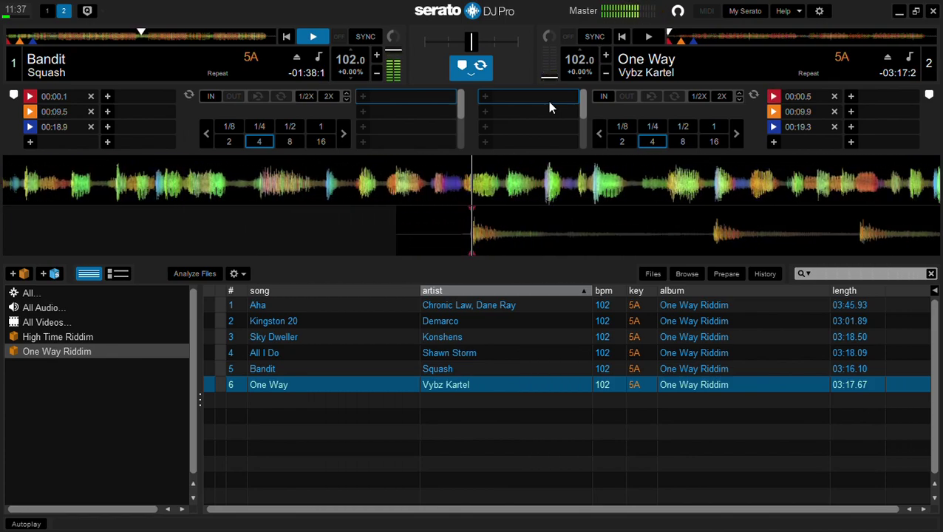
pyautogui.press('6')
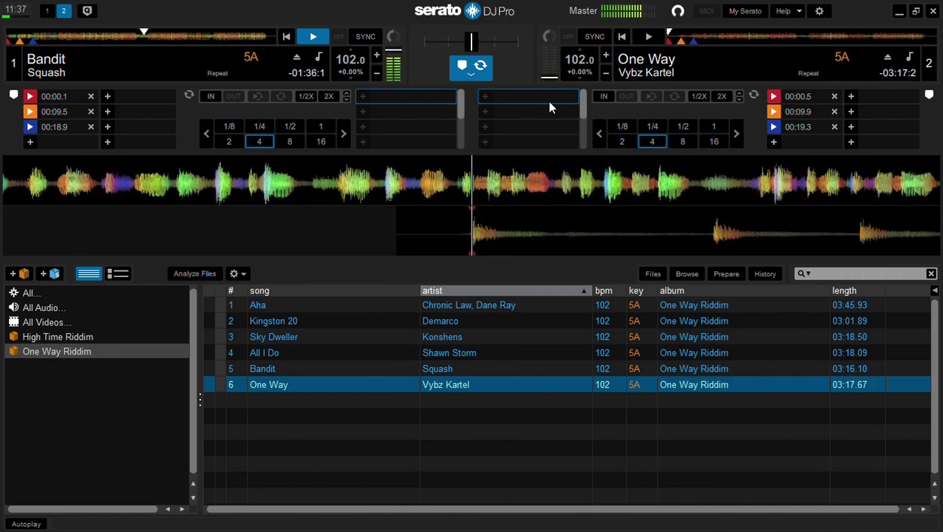
pyautogui.press('6')
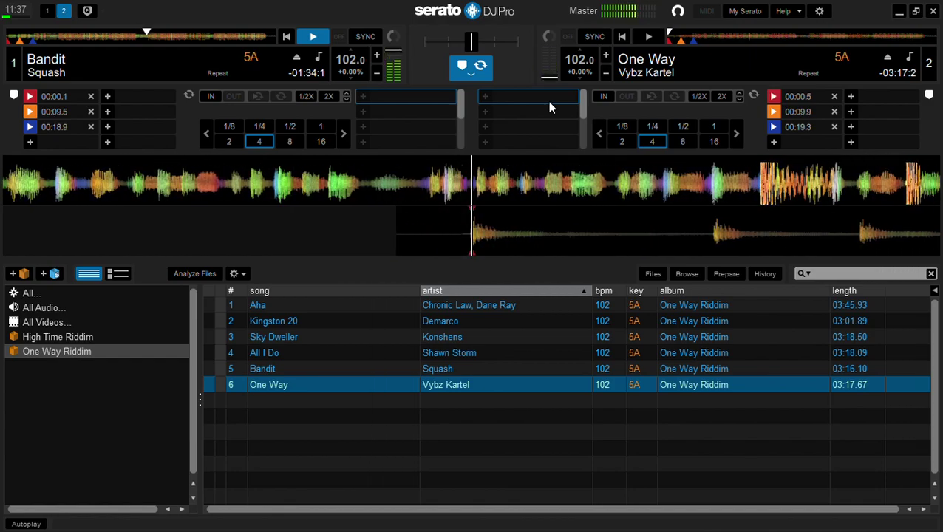
pyautogui.press('6')
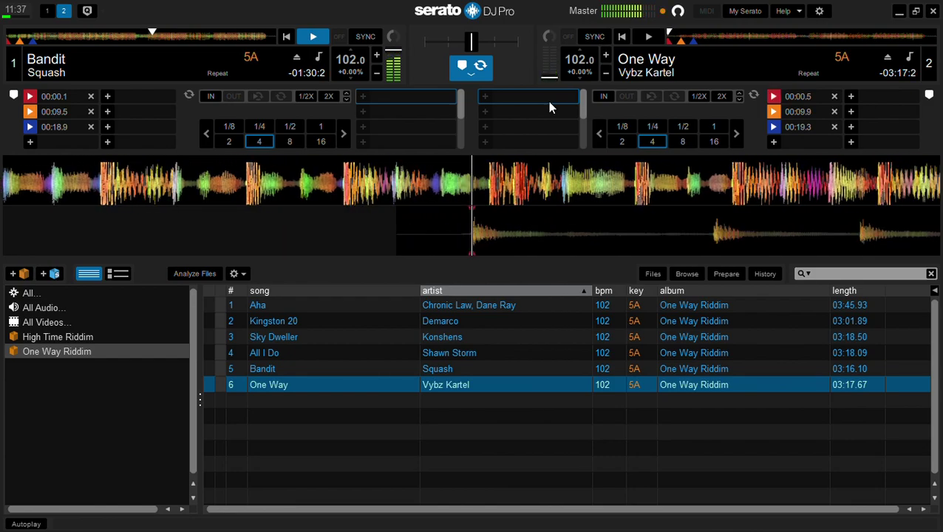
pyautogui.press('6')
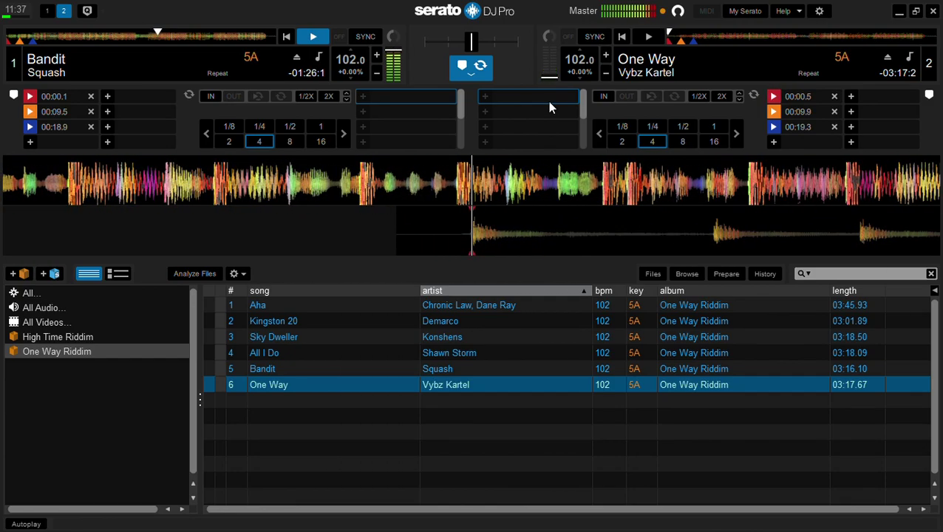
pyautogui.press('6')
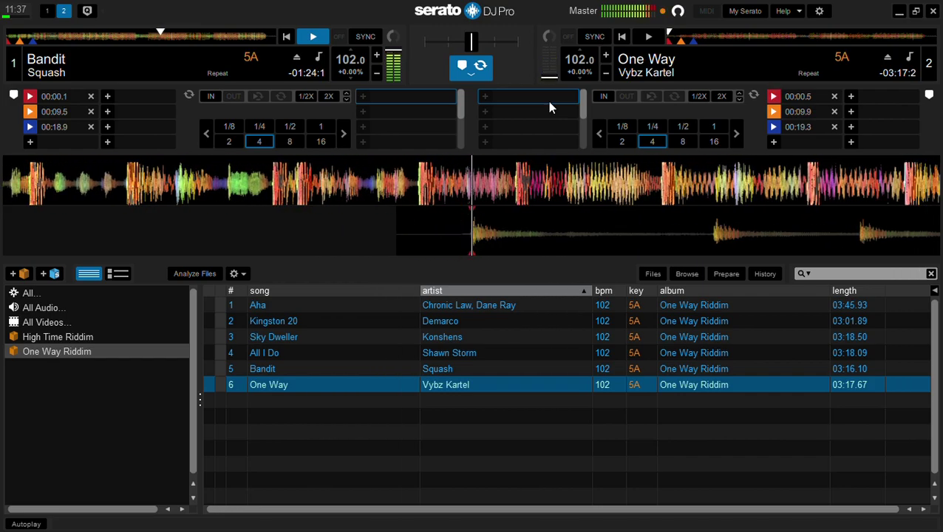
# Bring in One Way on deck 2 from its first cue point at raised volume, replacing Bandit on deck 1
pyautogui.press('6')
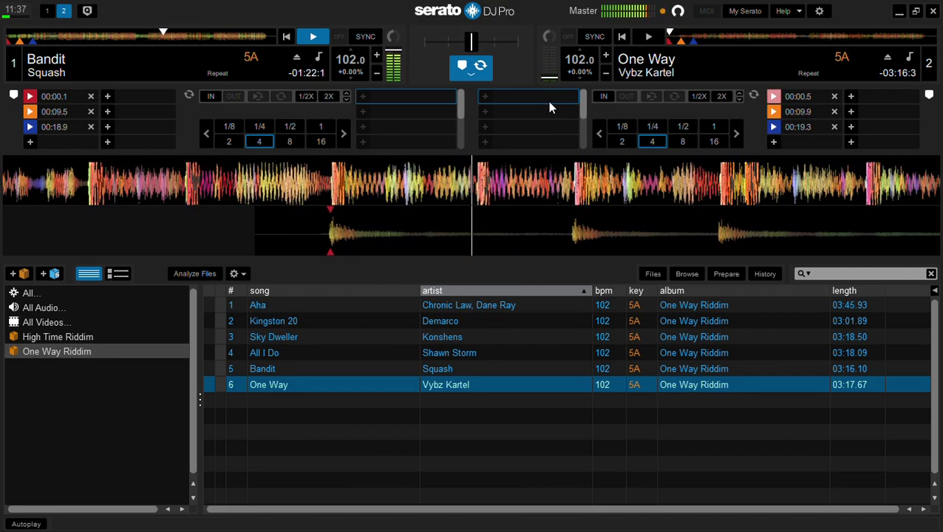
pyautogui.press('s')
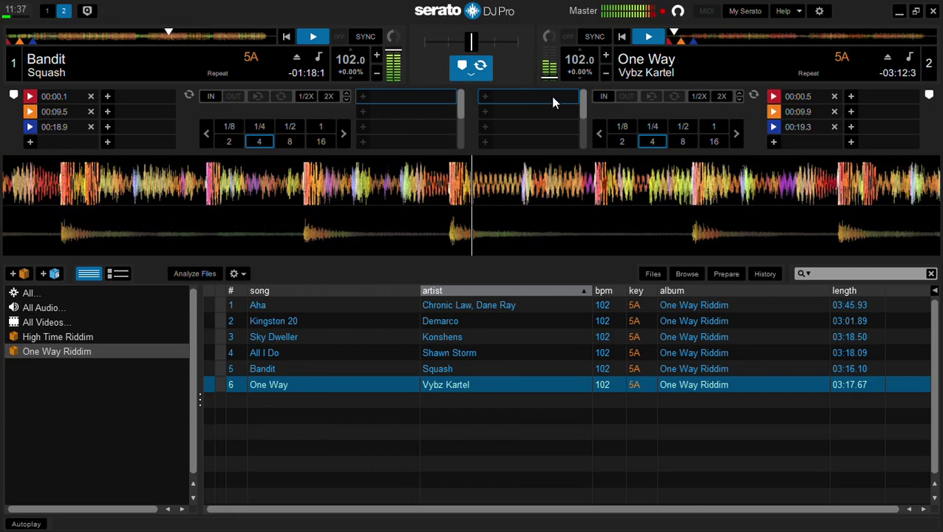
pyautogui.moveTo(549, 77); pyautogui.dragTo(548, 38)
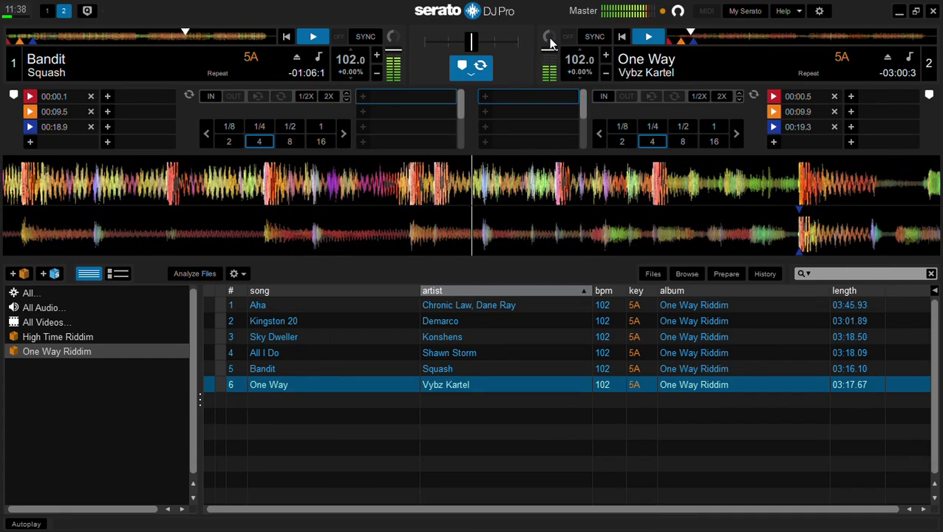
pyautogui.press('w')
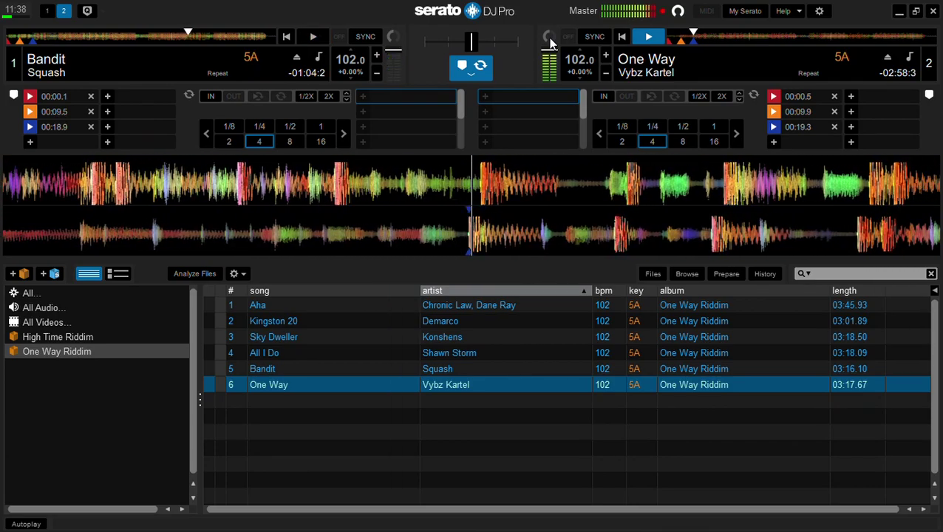